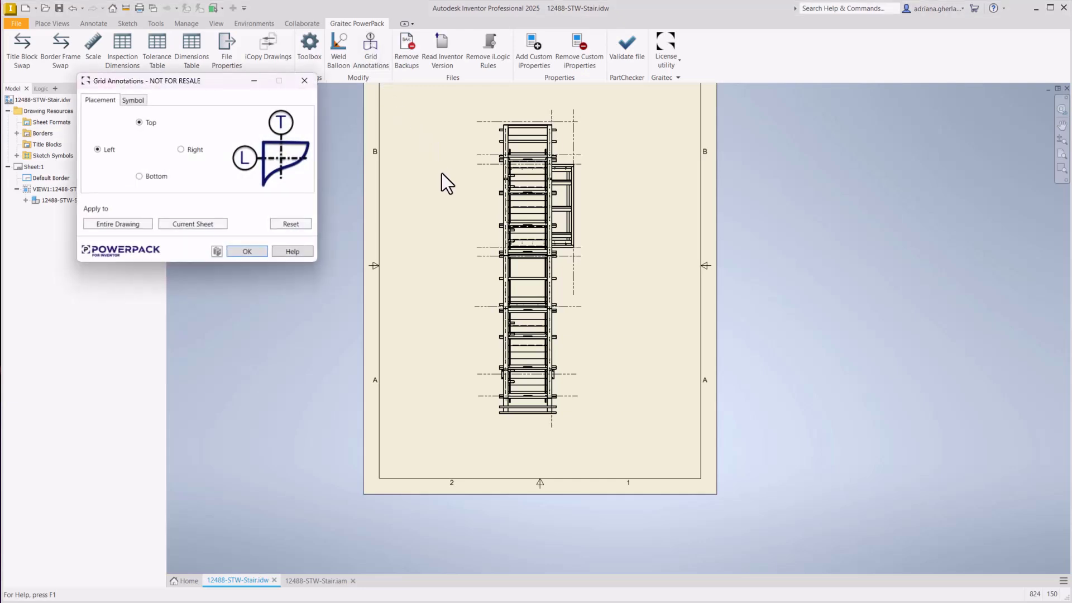
- Check which symbol shapes Grid Annotations offers and close the dialog without applying anything
left_click_drag(207, 86, 293, 145)
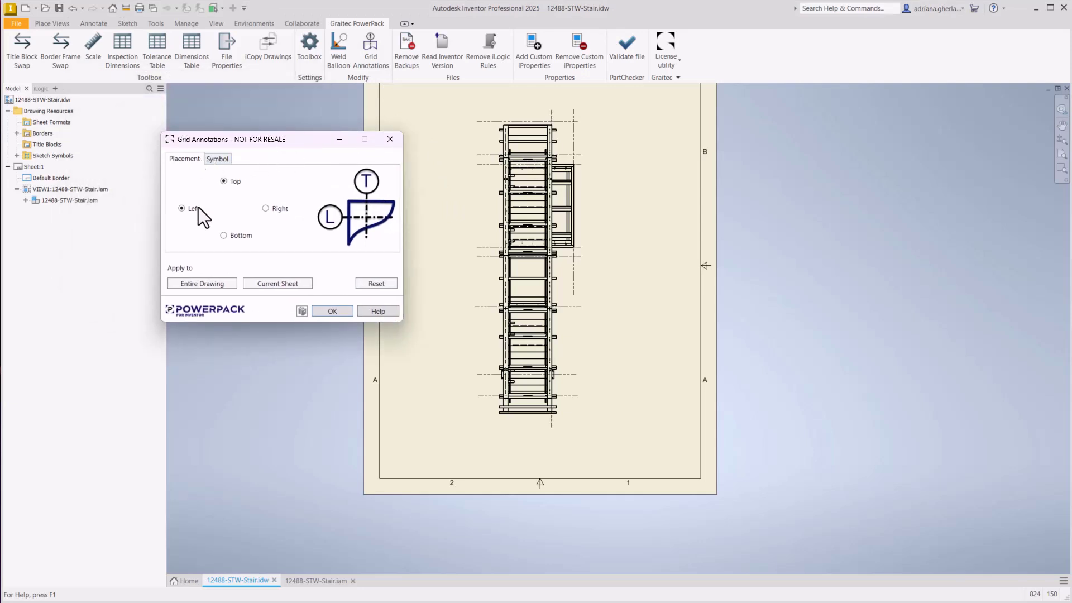
left_click(217, 160)
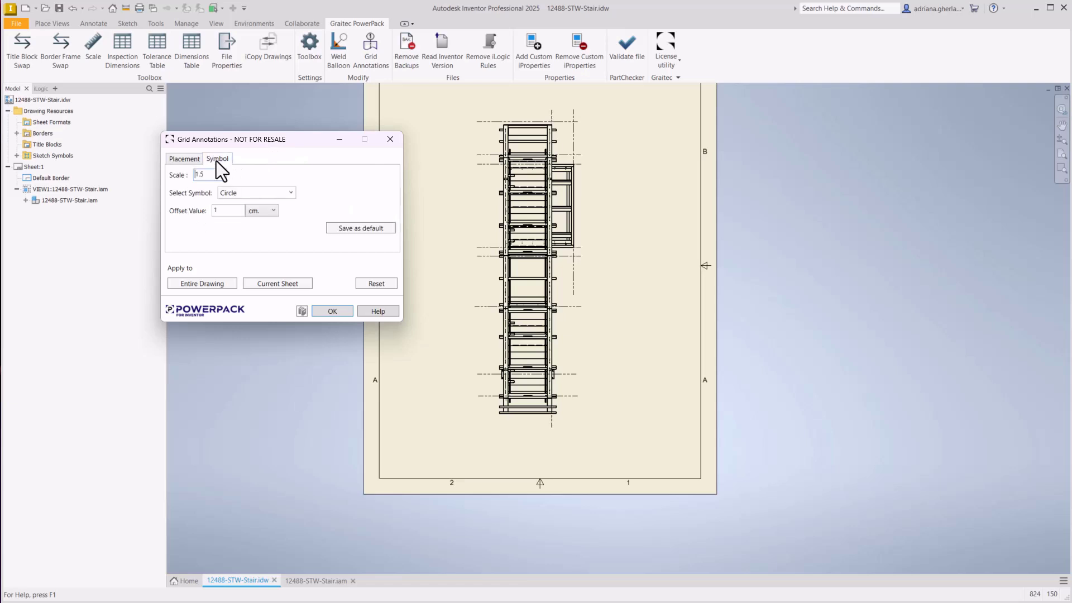
left_click(291, 195)
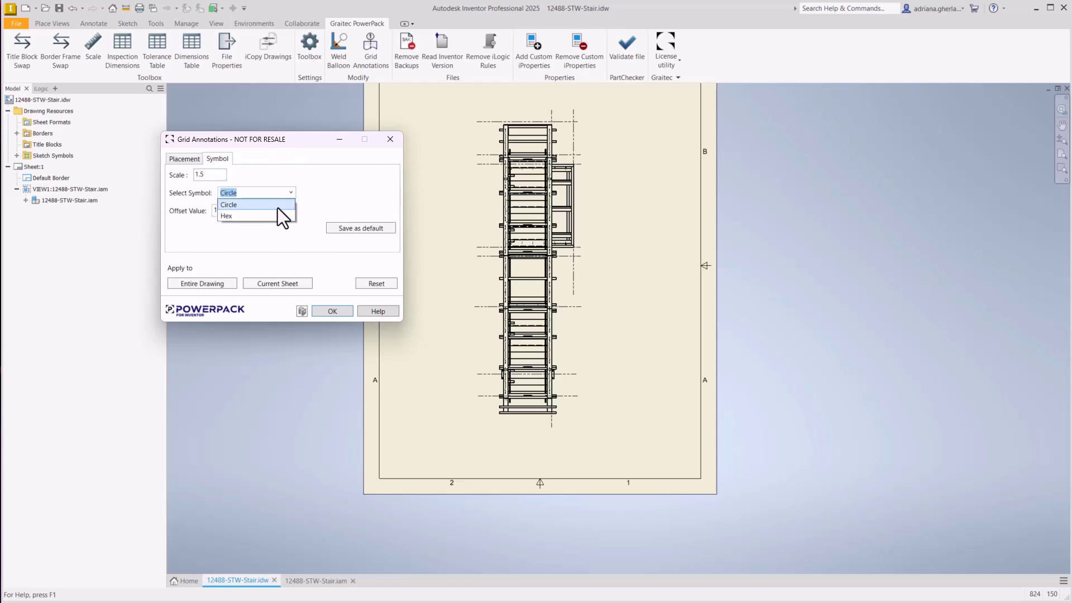
left_click(392, 143)
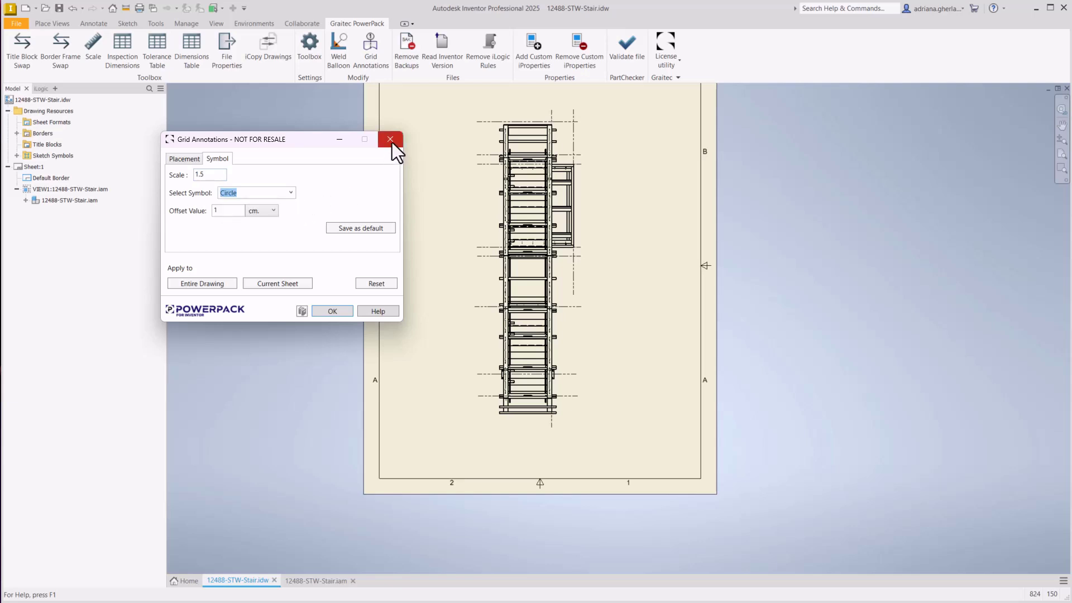
left_click(389, 139)
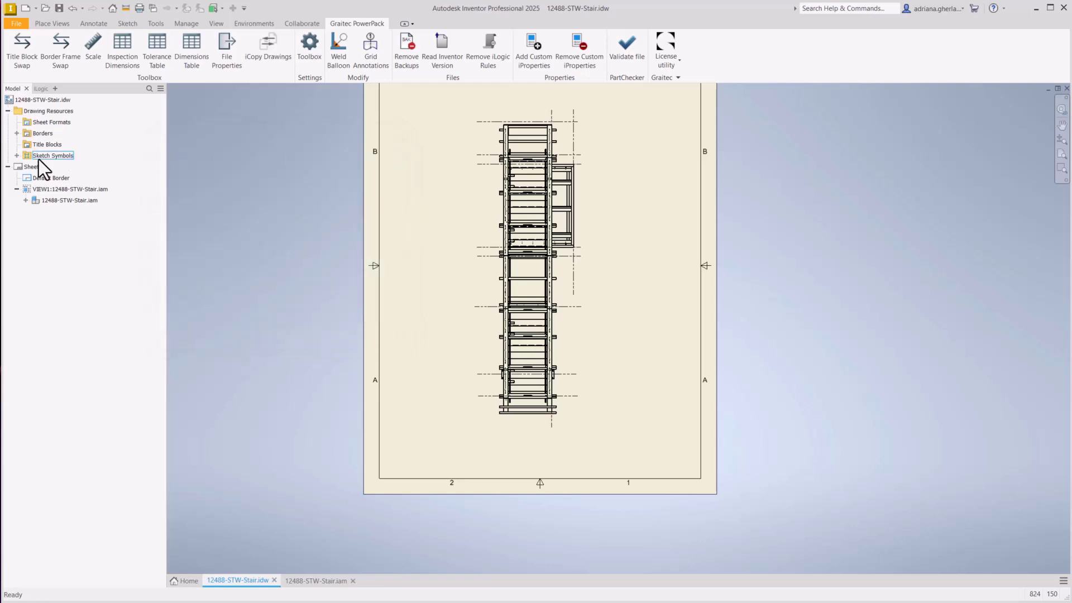
- Open the Circle sketch symbol for editing, examine the format of its prompted-entry text, and leave without saving edits
left_click(17, 155)
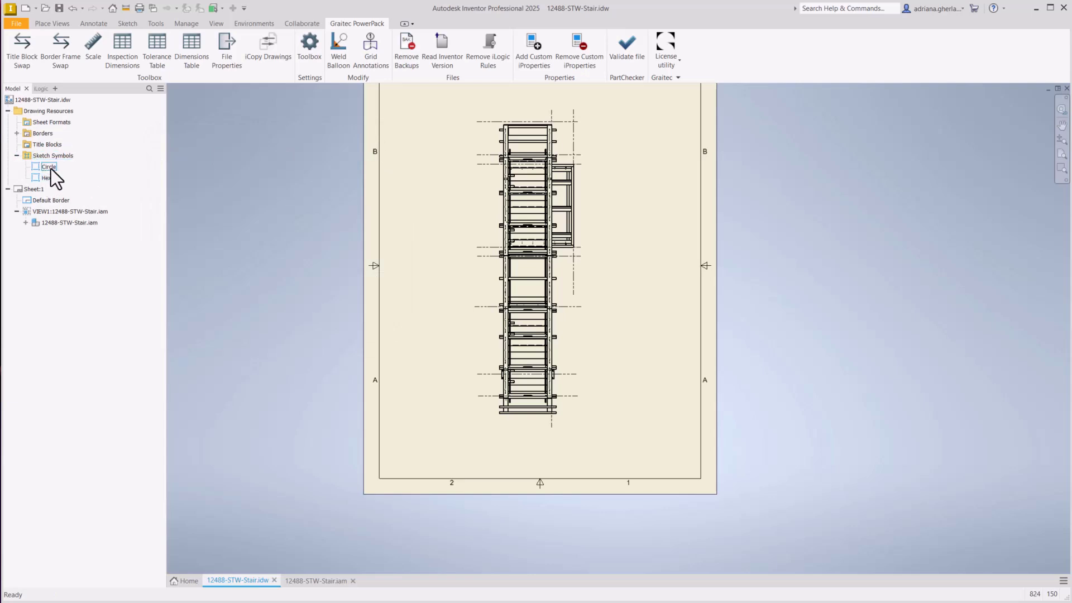
right_click(52, 168)
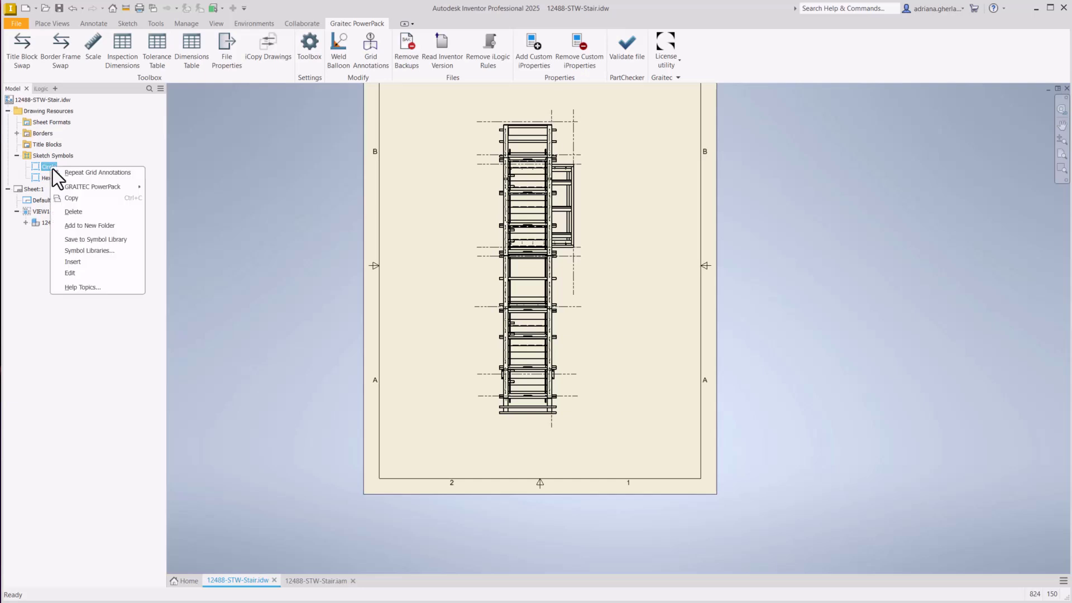
left_click(86, 272)
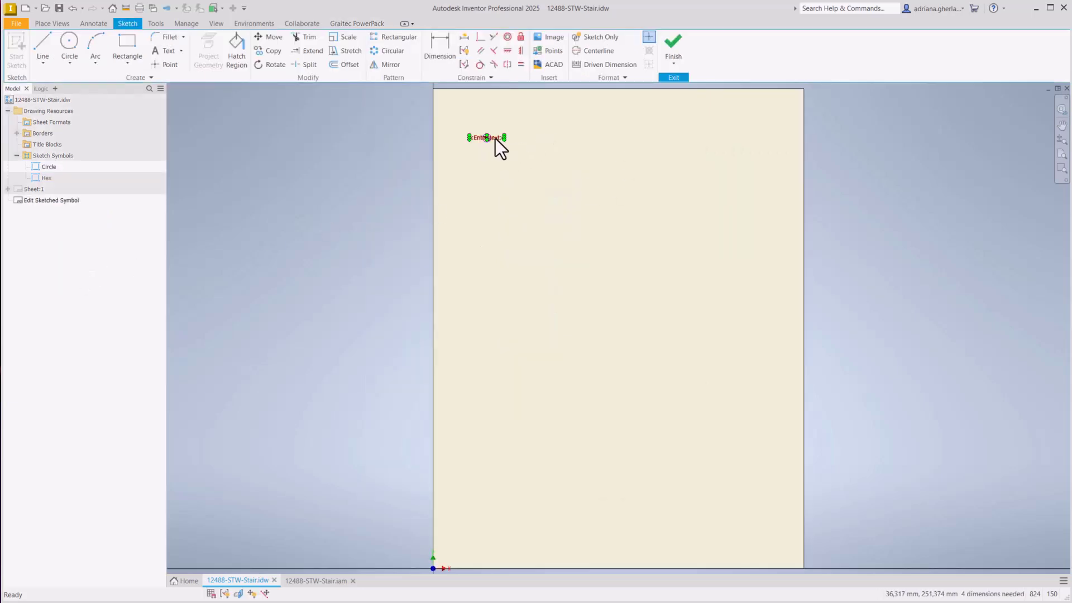
left_click(494, 139)
double_click(494, 139)
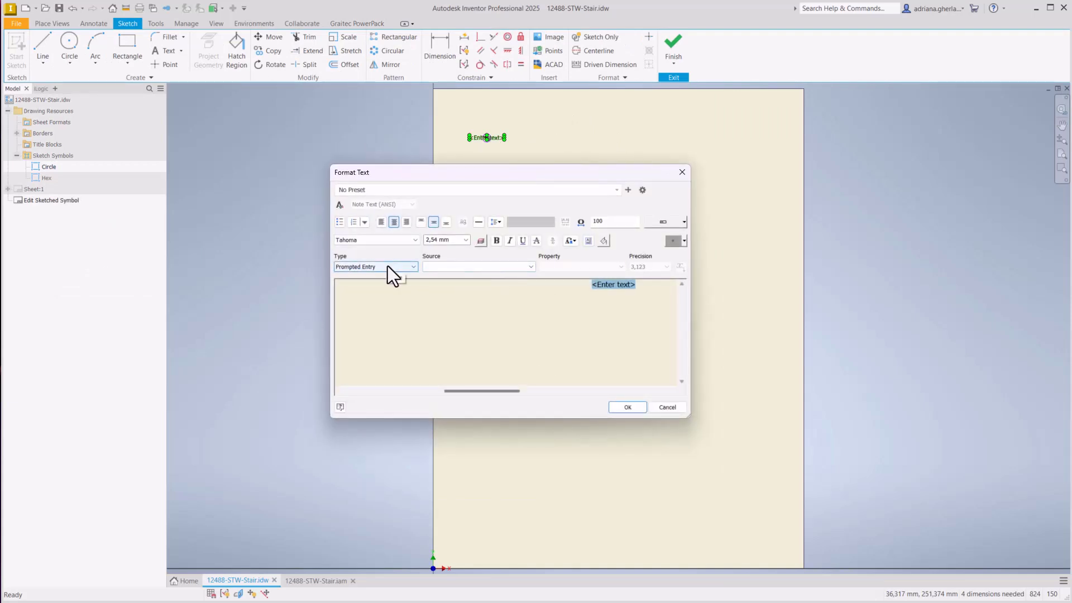
left_click(629, 407)
left_click(674, 46)
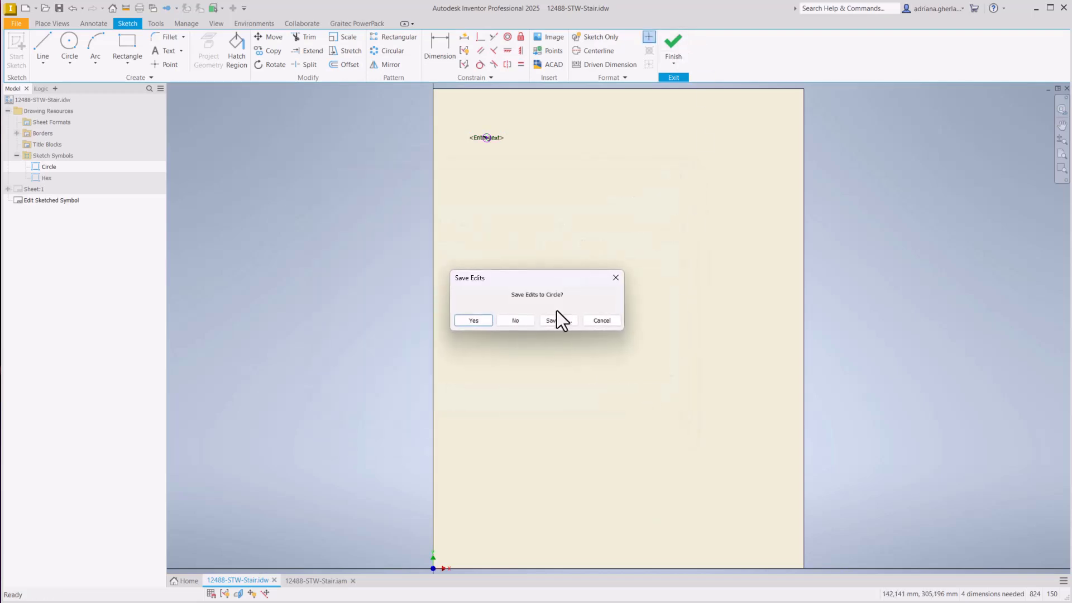
left_click(520, 321)
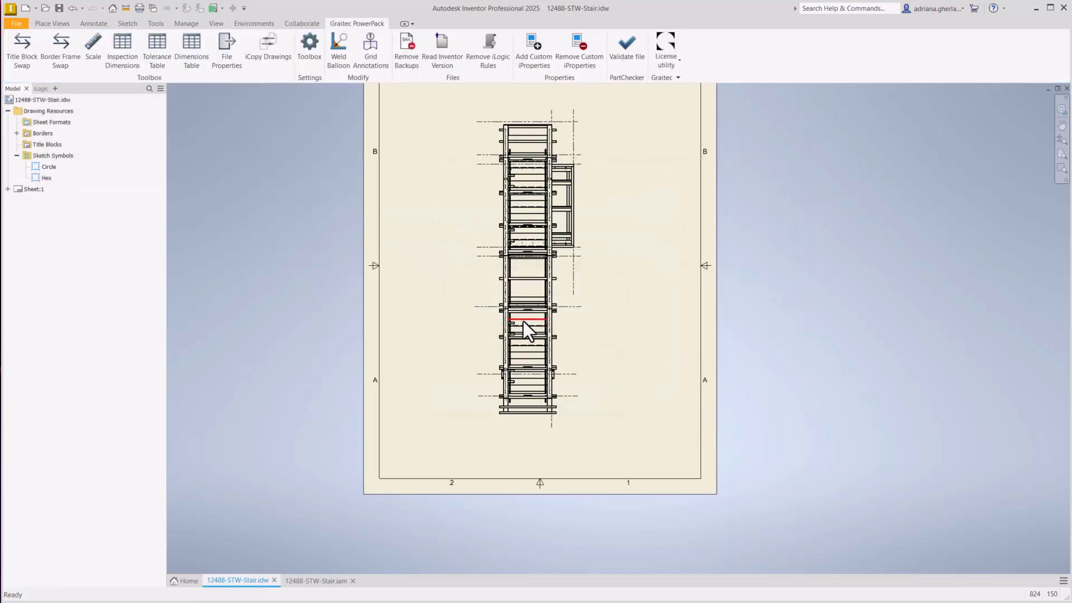
left_click(17, 155)
- Examine the include and visibility options of work planes 0 and C under the view's 12488-STW-Stair.iam assembly
left_click(7, 167)
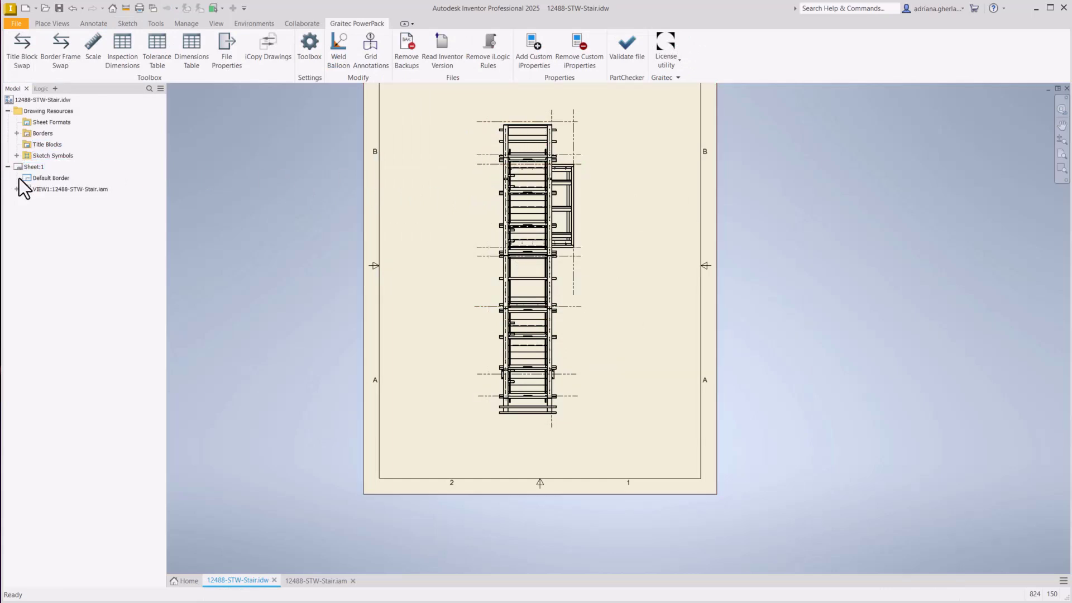
left_click(17, 189)
left_click(25, 200)
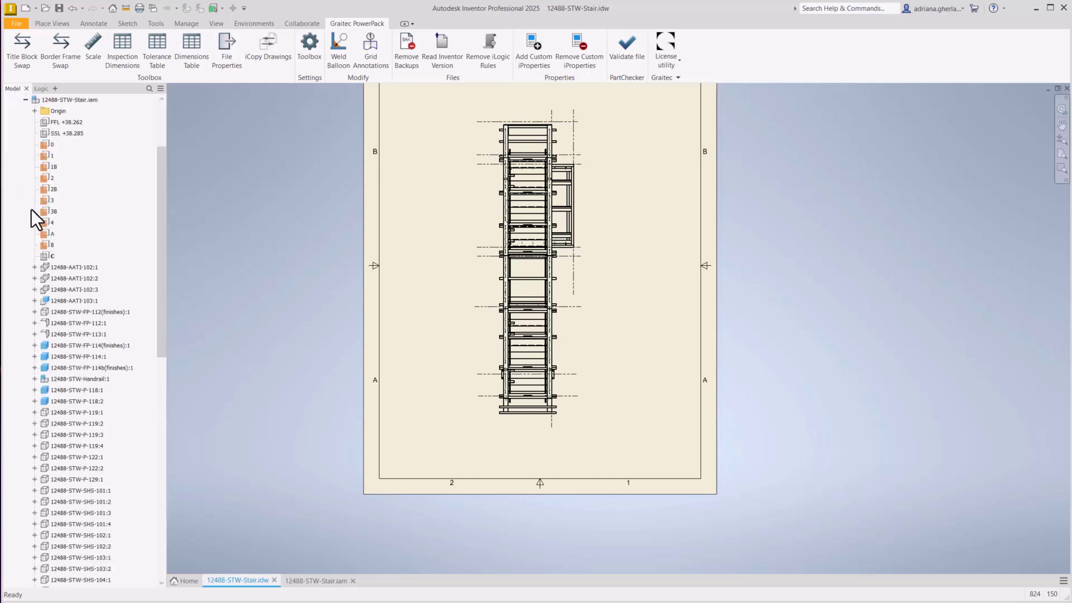
right_click(52, 146)
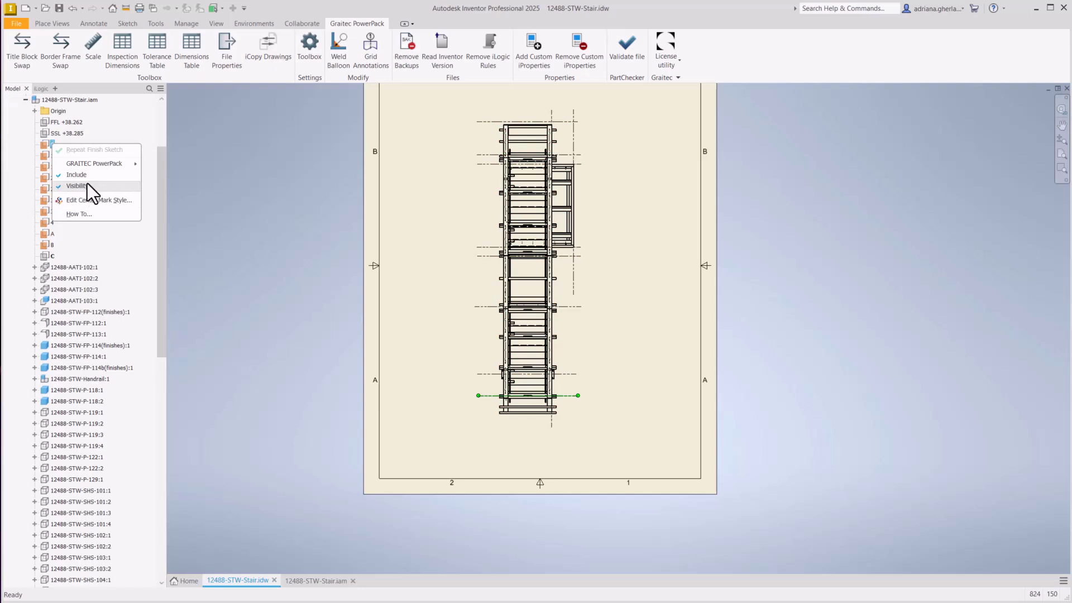
left_click(102, 138)
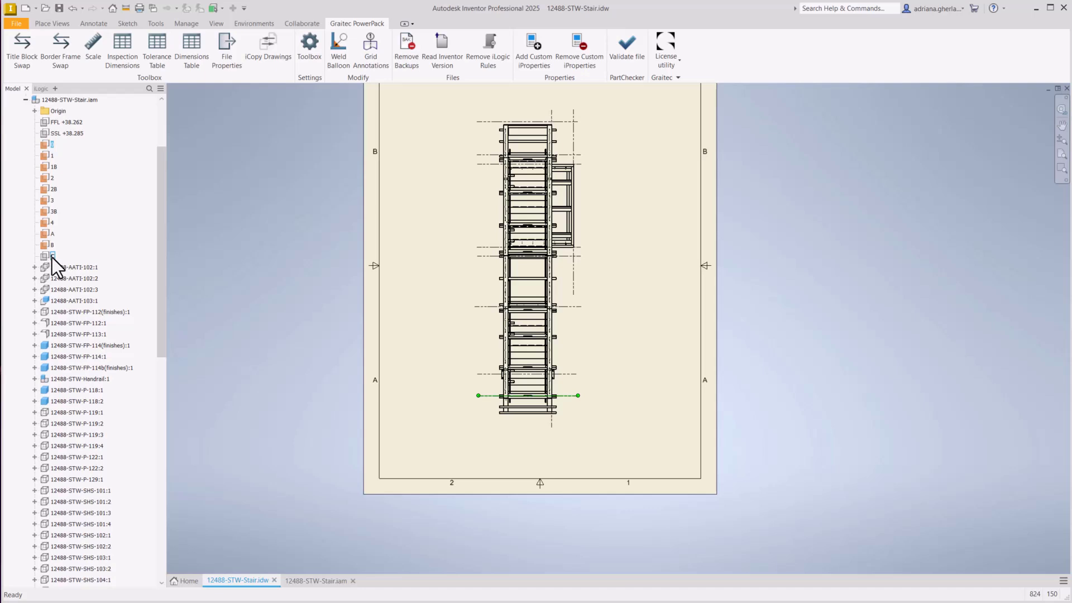
right_click(52, 257)
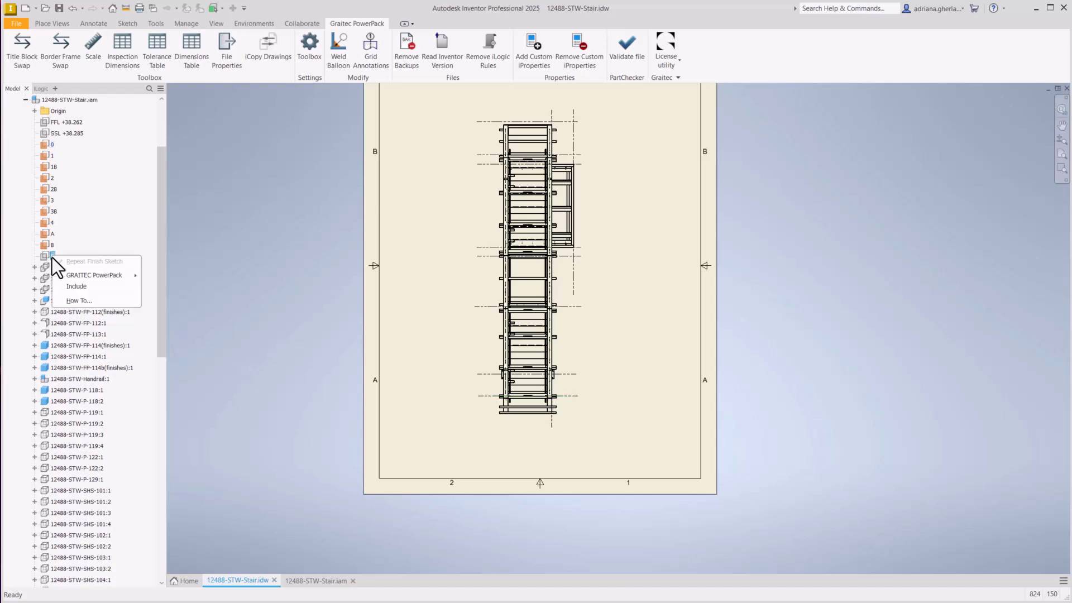
left_click(77, 223)
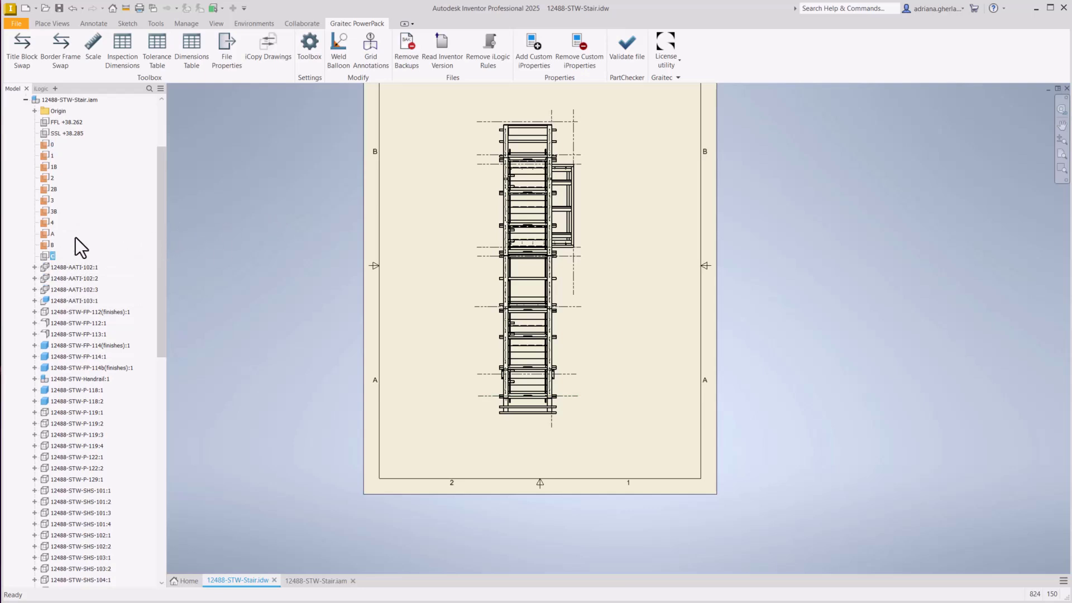
left_click(241, 160)
left_click(25, 100)
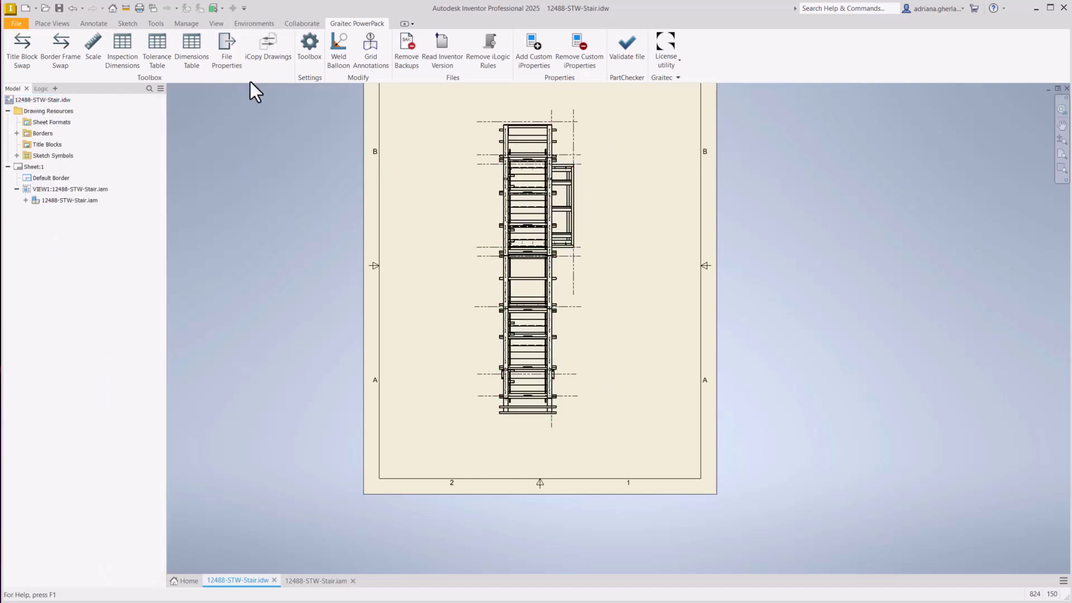
- Start Grid Annotations and set the symbol placement to Top and Right
left_click(370, 50)
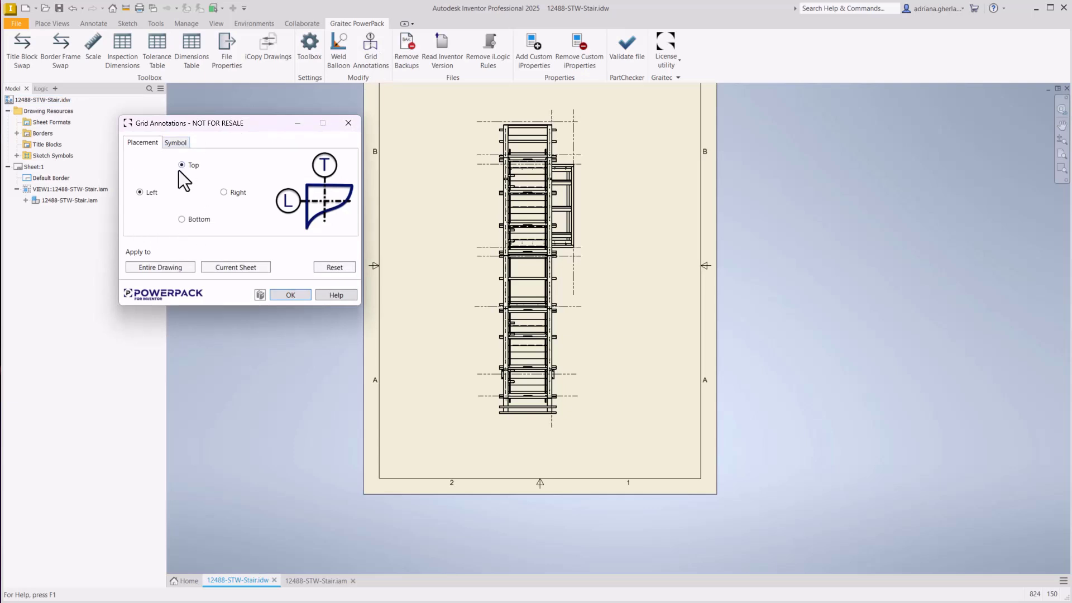
left_click(182, 220)
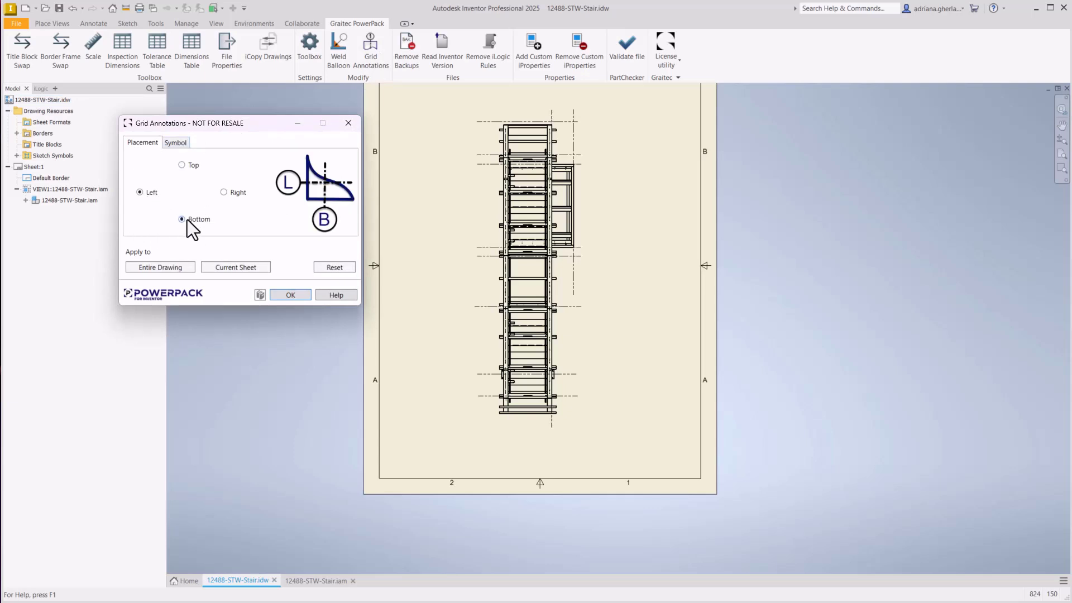
left_click(223, 192)
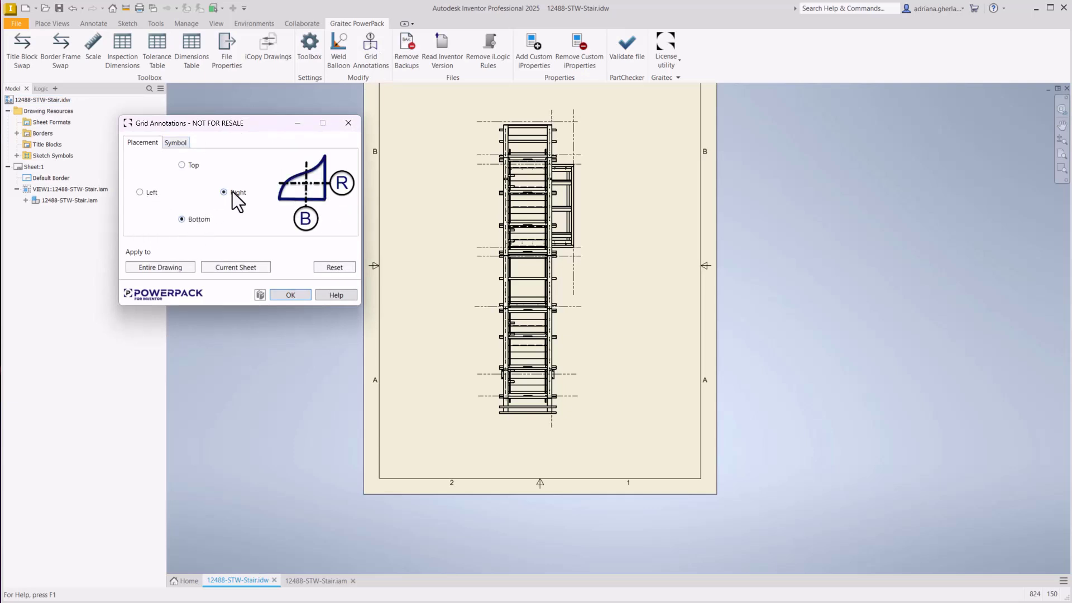
left_click(194, 165)
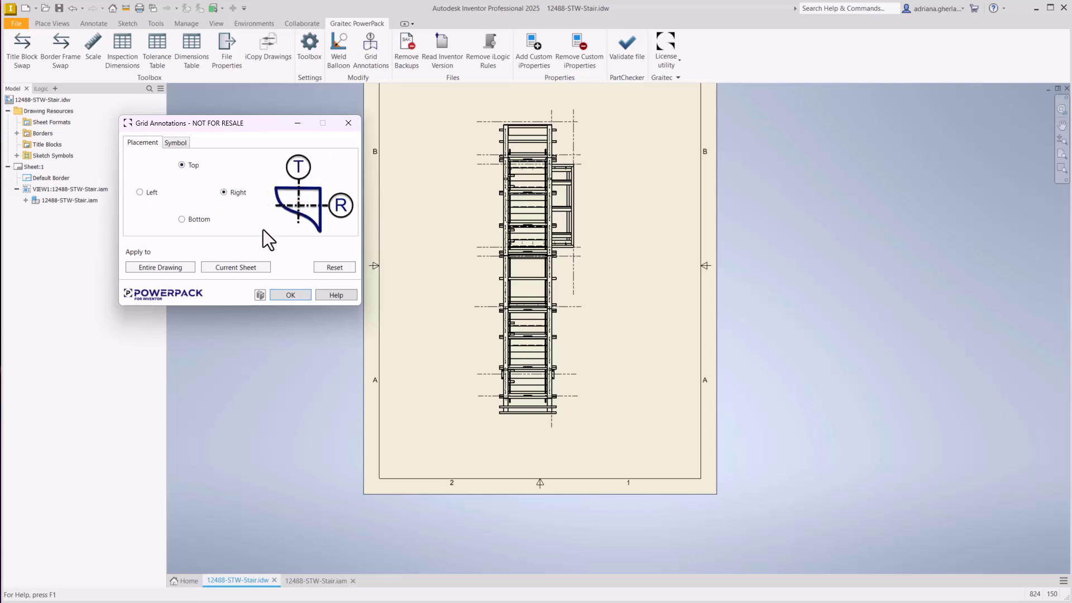
- Choose the Hex symbol for the grid annotations and set its offset value to 1.5 cm
left_click(175, 143)
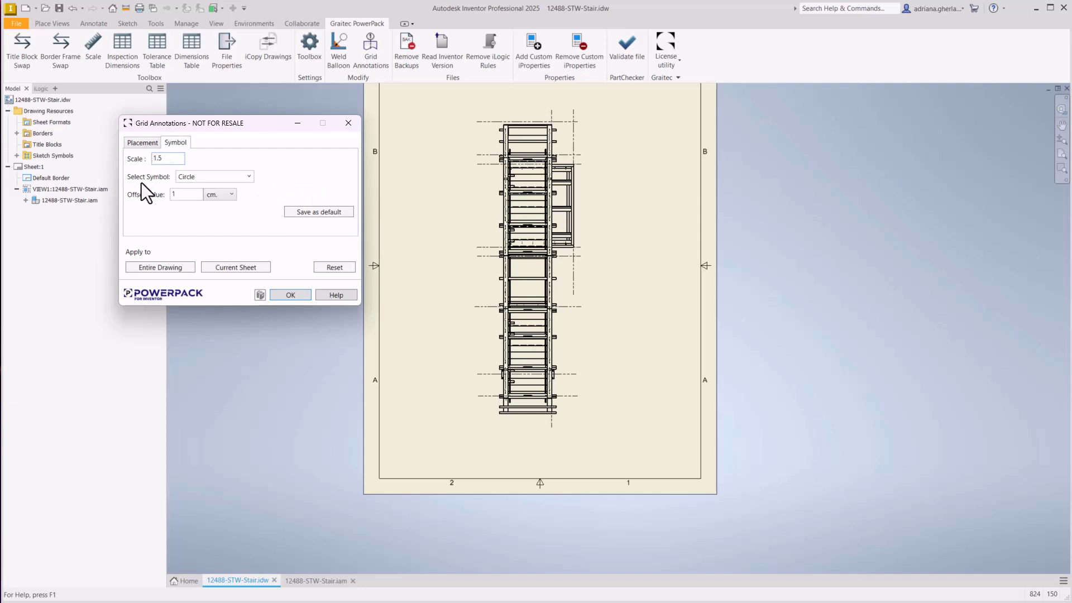
left_click(250, 177)
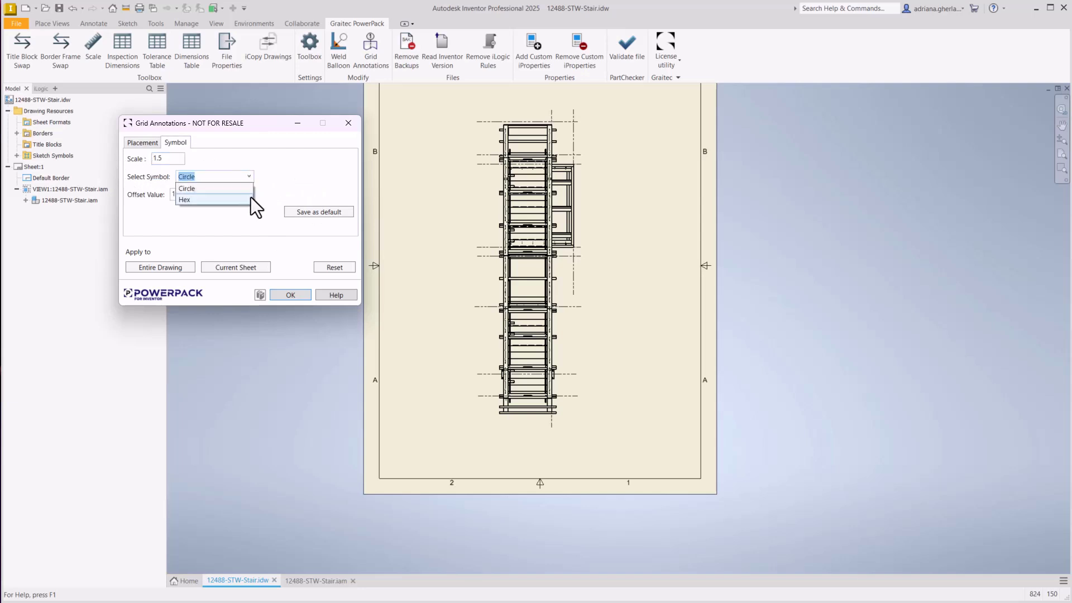
left_click(227, 177)
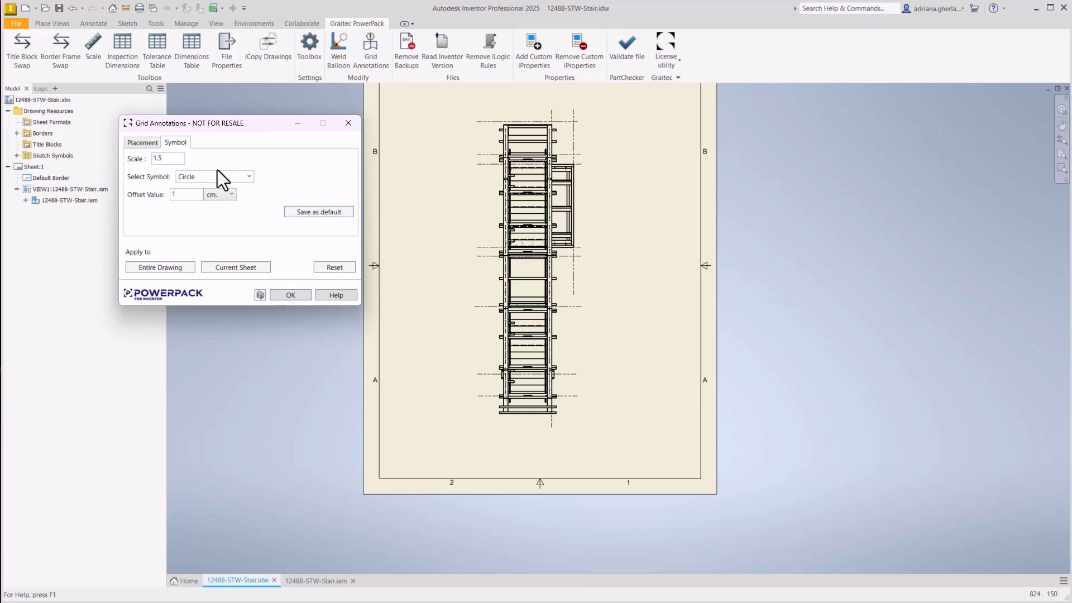
left_click(249, 176)
left_click(230, 198)
left_click(185, 194)
type("1.5")
left_click(163, 158)
- Apply the grid annotations to the current sheet, close the dialog, and inspect the symbols up close
left_click(141, 144)
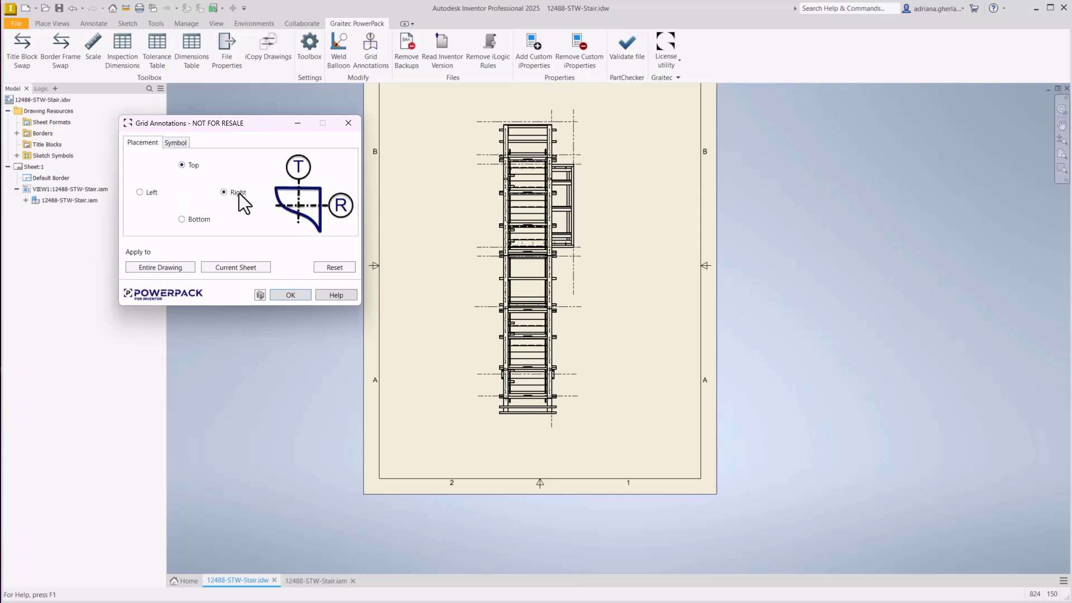
left_click(235, 267)
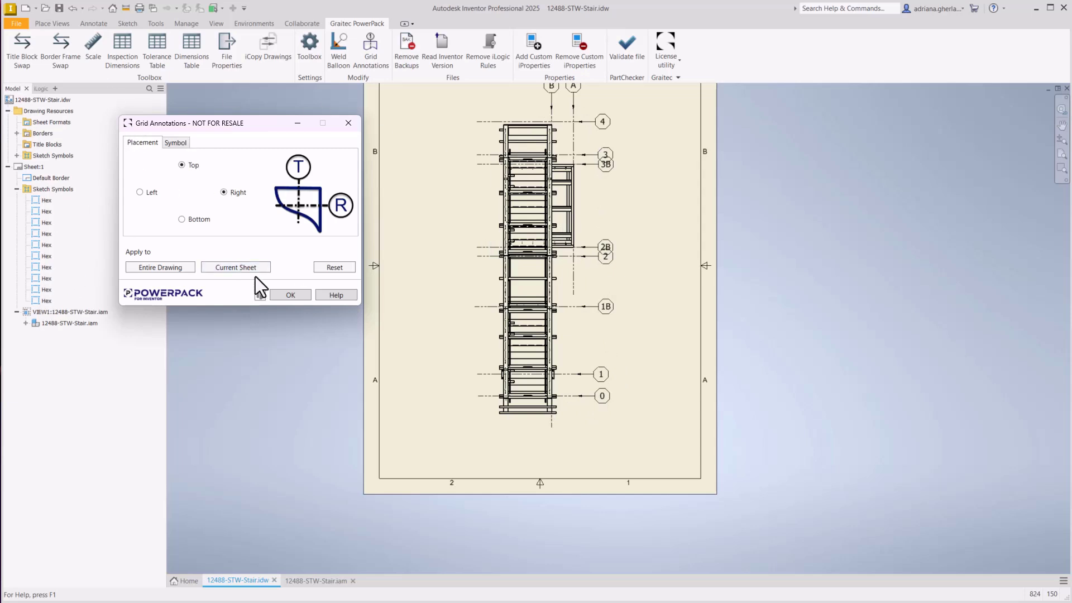
left_click(290, 295)
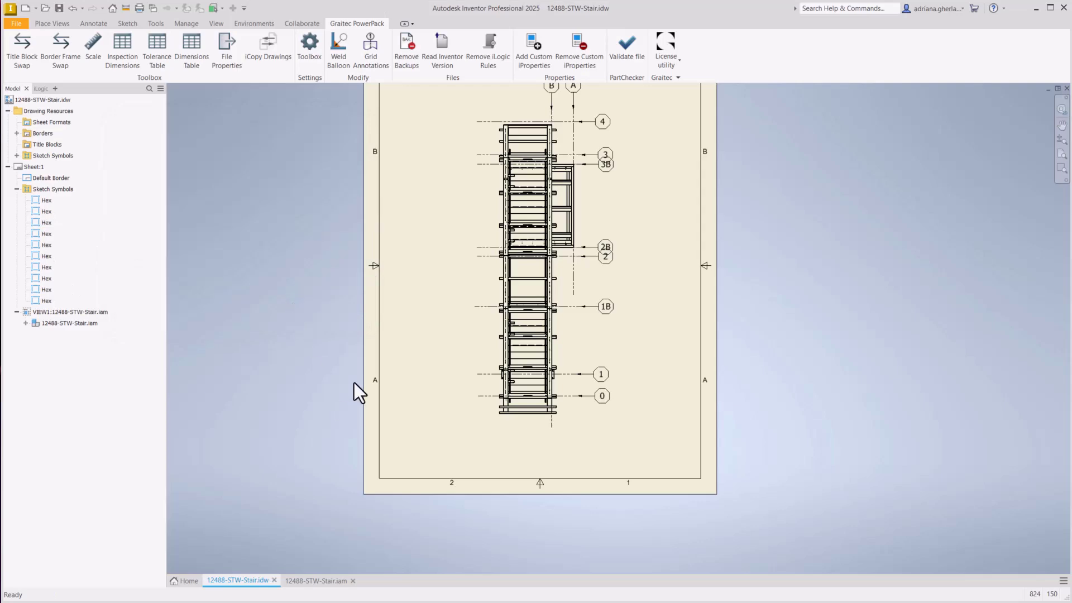
scroll(638, 132, "up", 5)
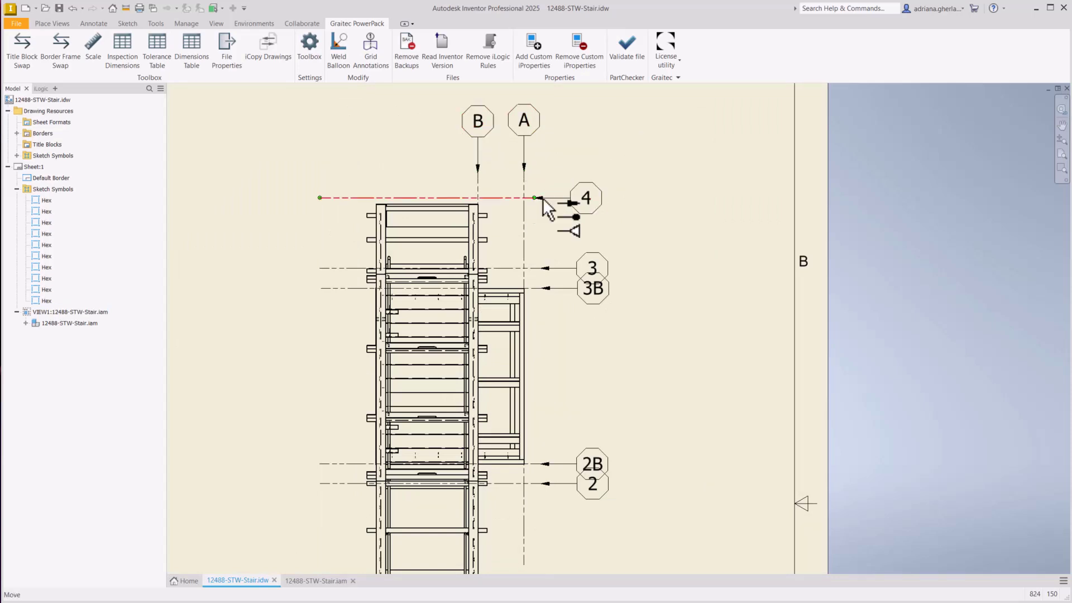
- Reopen Grid Annotations, switch the symbol to Circle, and apply it to the current sheet, replacing the existing symbols
scroll(550, 193, "down", 7)
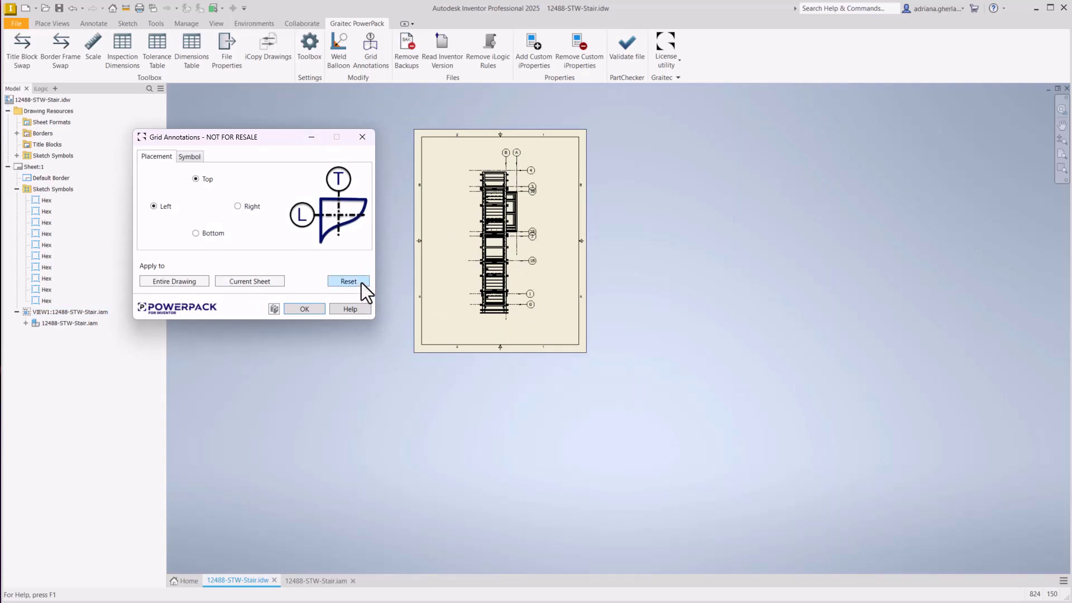
left_click(196, 158)
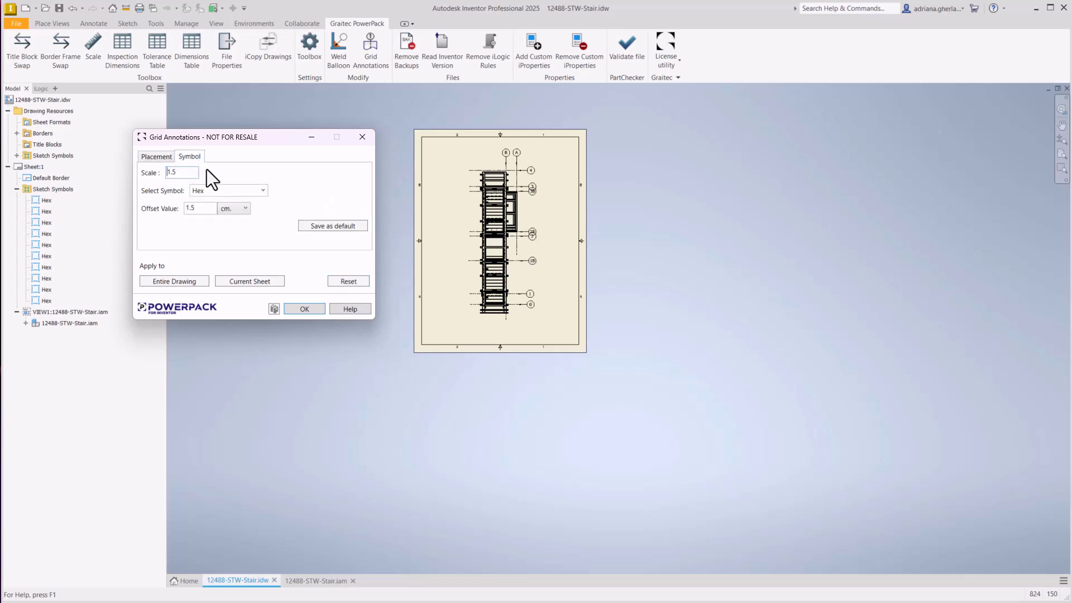
left_click(259, 189)
left_click(246, 203)
left_click(256, 281)
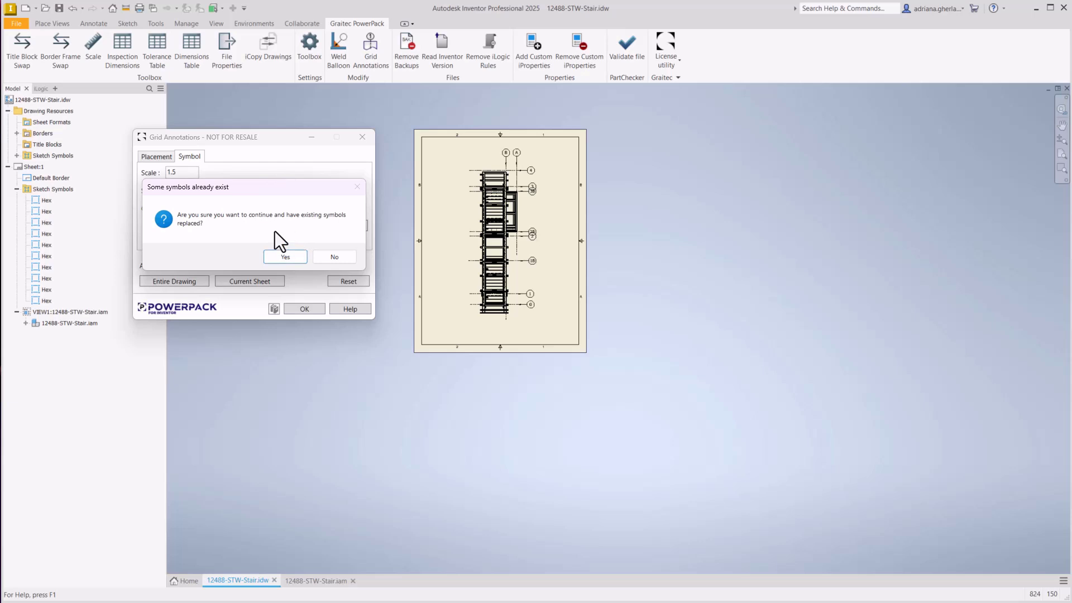
left_click(288, 259)
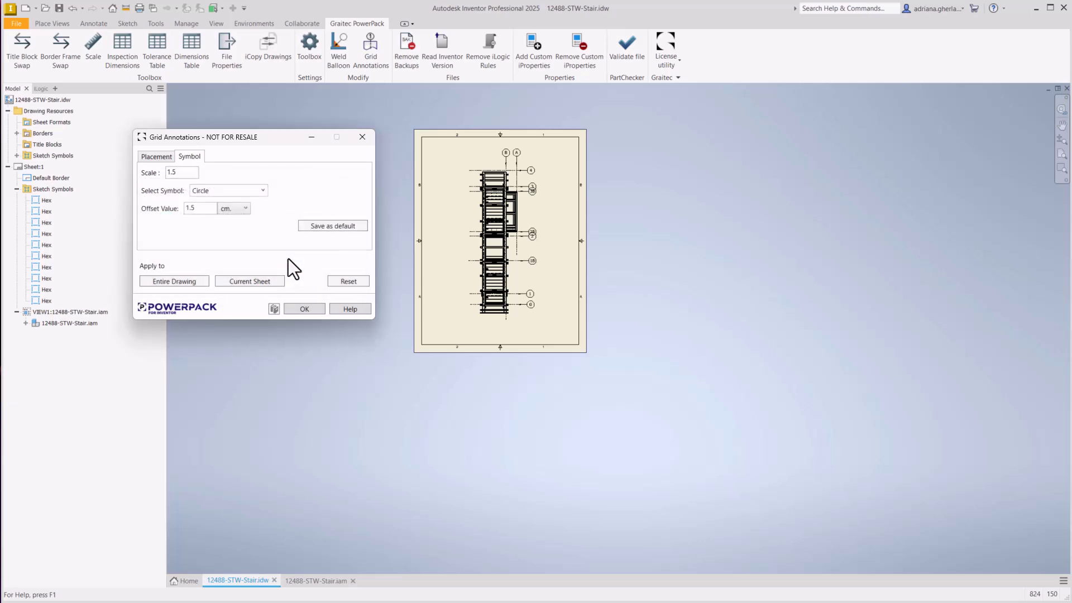
- Reset the grid annotations to remove the circle symbols from the stair drawing
left_click(151, 157)
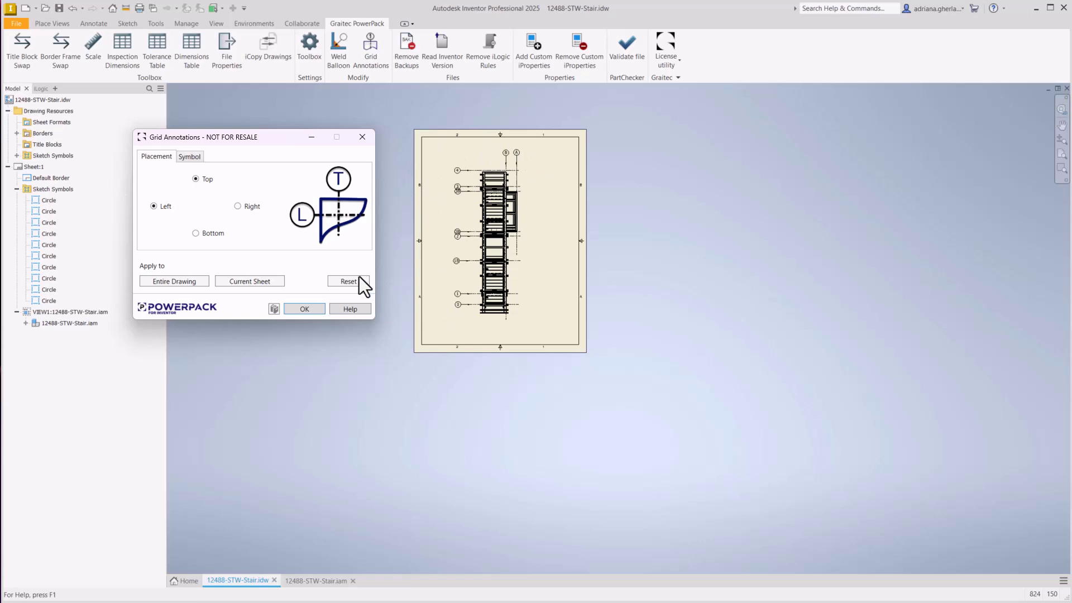
left_click(342, 281)
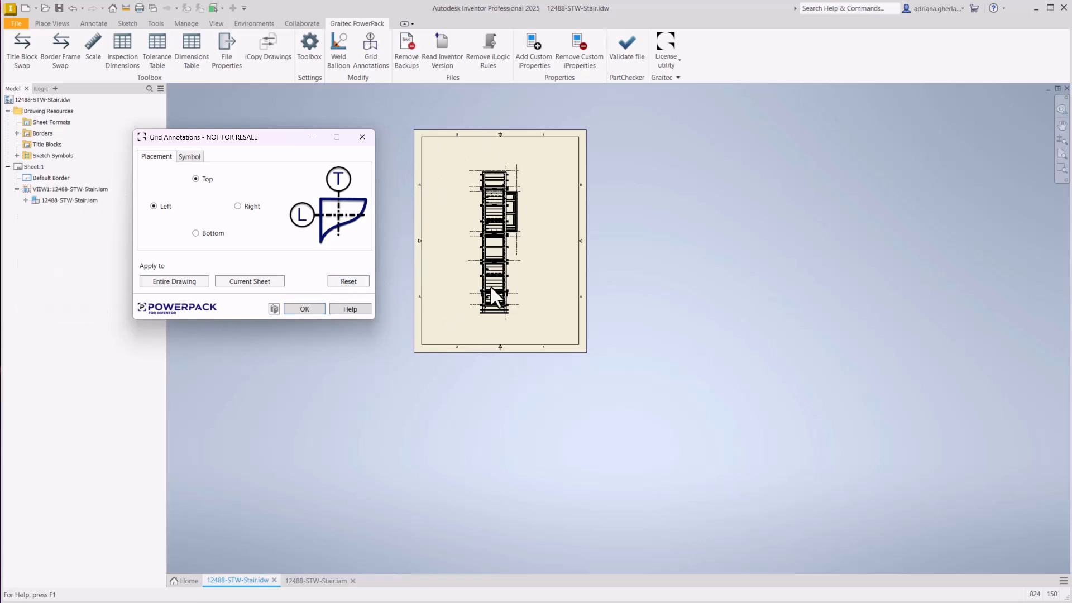
- Change the grid annotation placement from Top to Bottom, with the Hex symbol and a 1 cm offset value
left_click(217, 231)
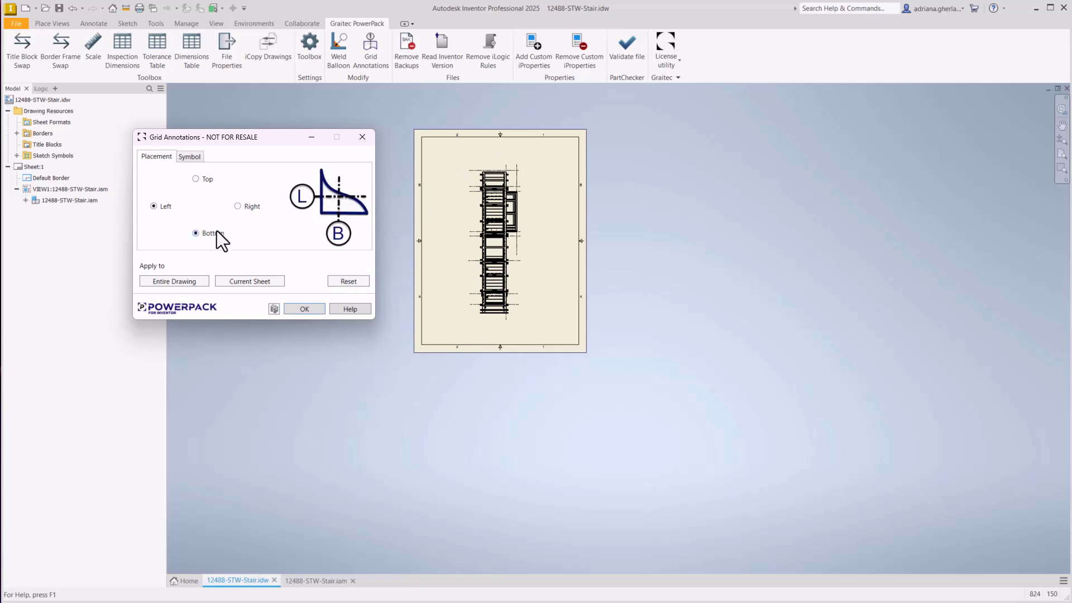
left_click(190, 157)
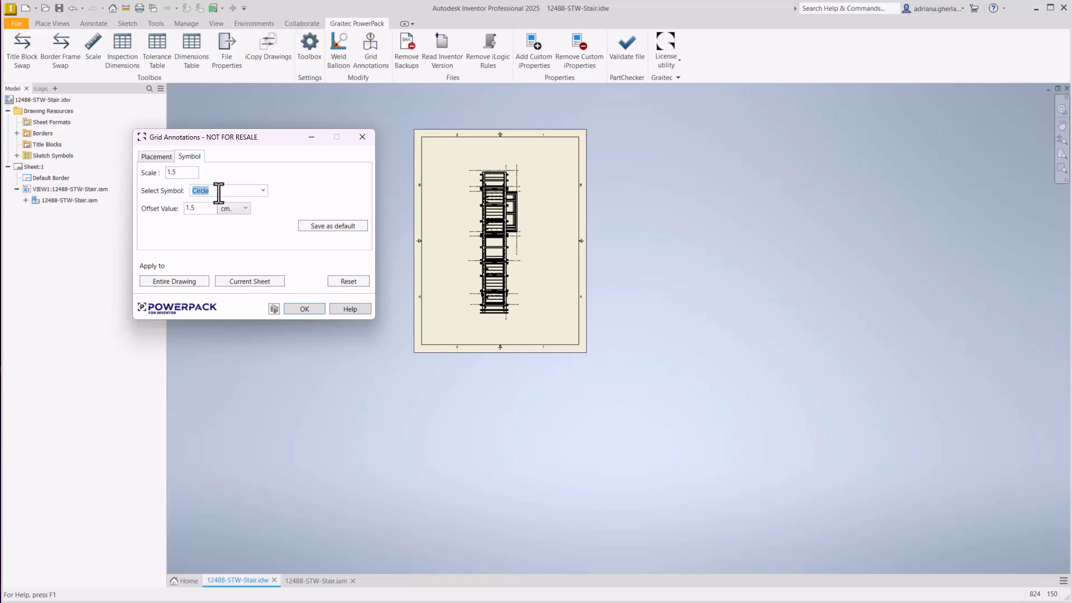
left_click(263, 190)
left_click(233, 214)
left_click(209, 209)
key("BackSpace")
key("BackSpace")
- Apply the grid annotations to the current sheet, close the dialog, and examine the symbols at the left and bottom of the stair view
left_click(267, 284)
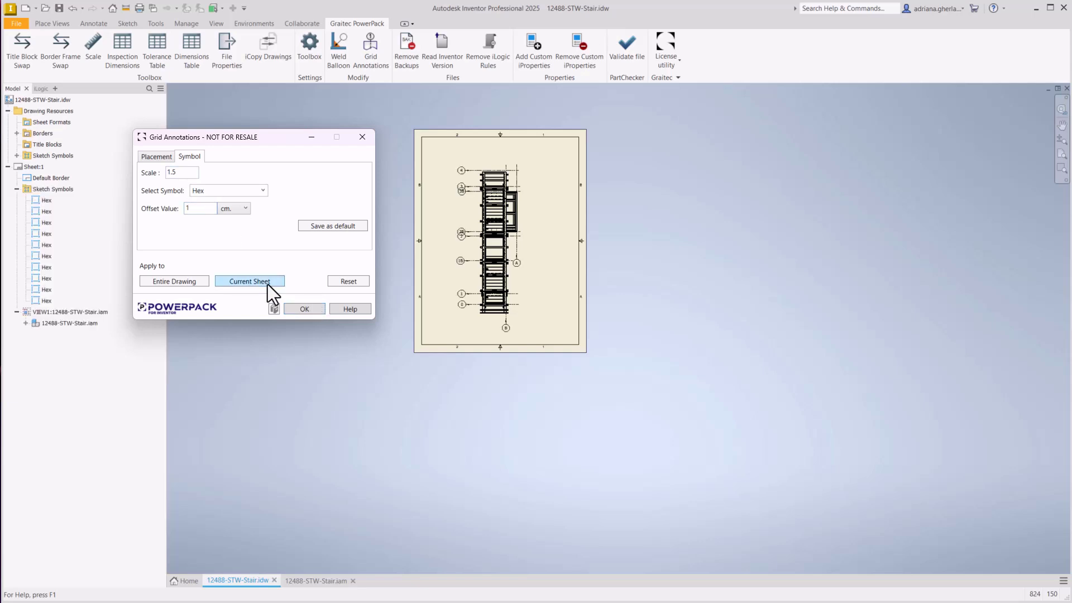
left_click(304, 308)
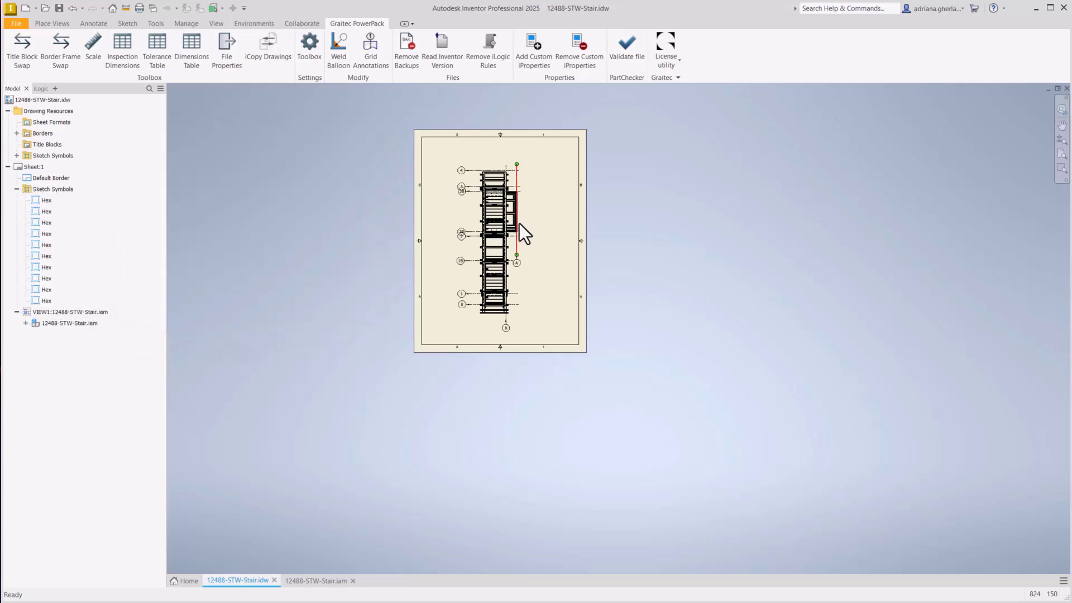
scroll(522, 231, "up", 5)
scroll(442, 340, "down", 3)
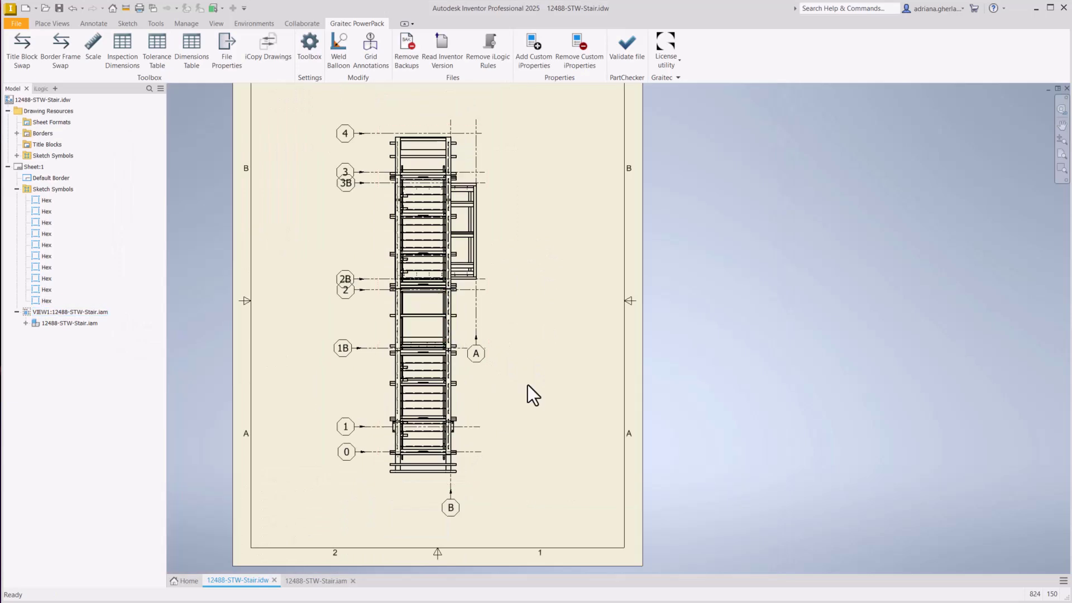
mouse_move(527, 384)
middle_mouse_down()
mouse_move(528, 364)
mouse_move(565, 453)
middle_mouse_up()
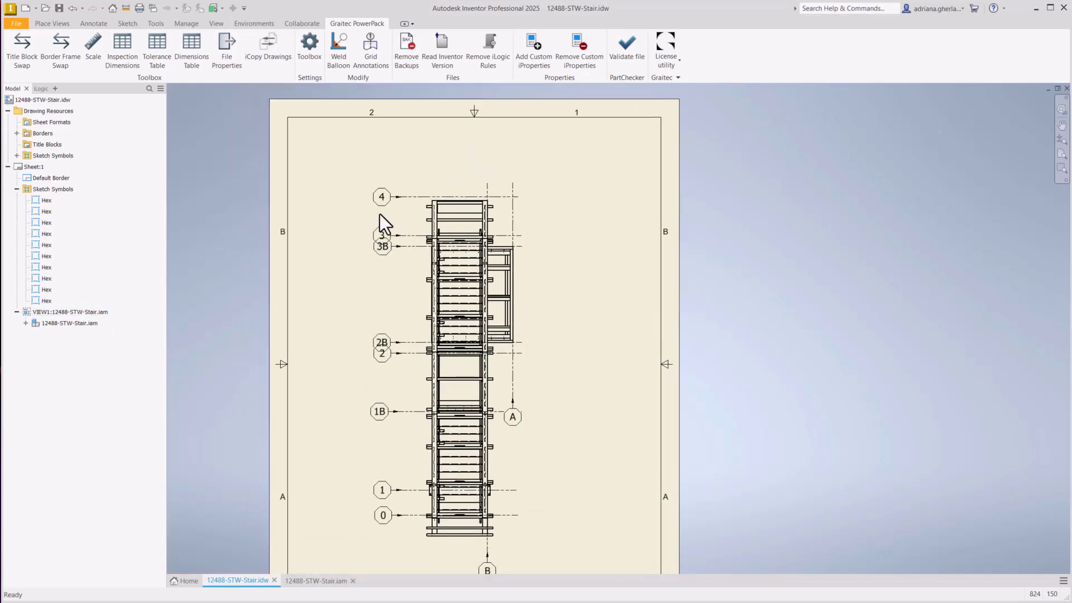